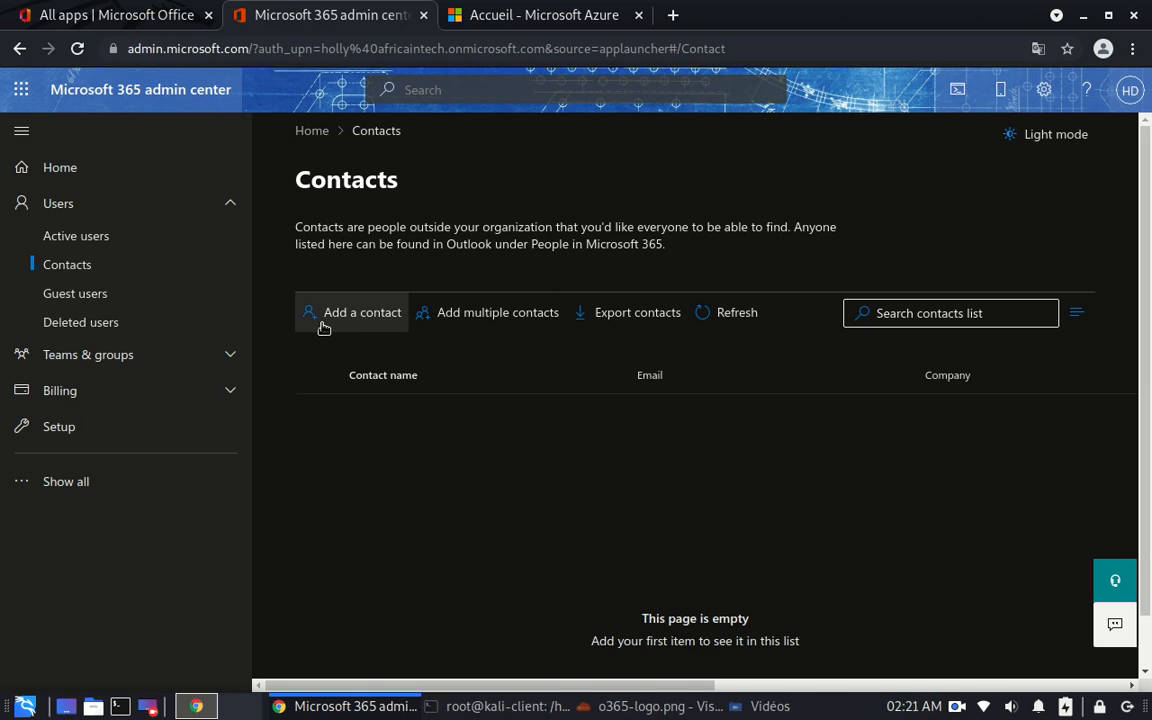
- Start a new contact and enter its first name, last name, matching display name and email address
left_click(323, 328)
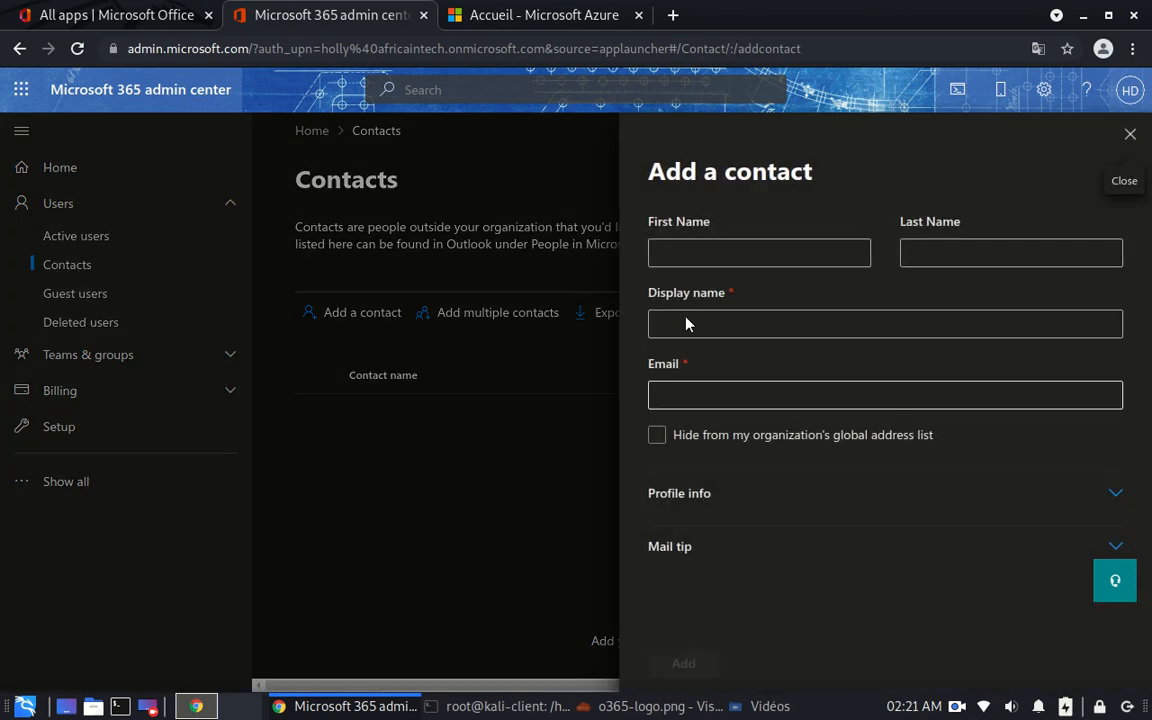
left_click(703, 255)
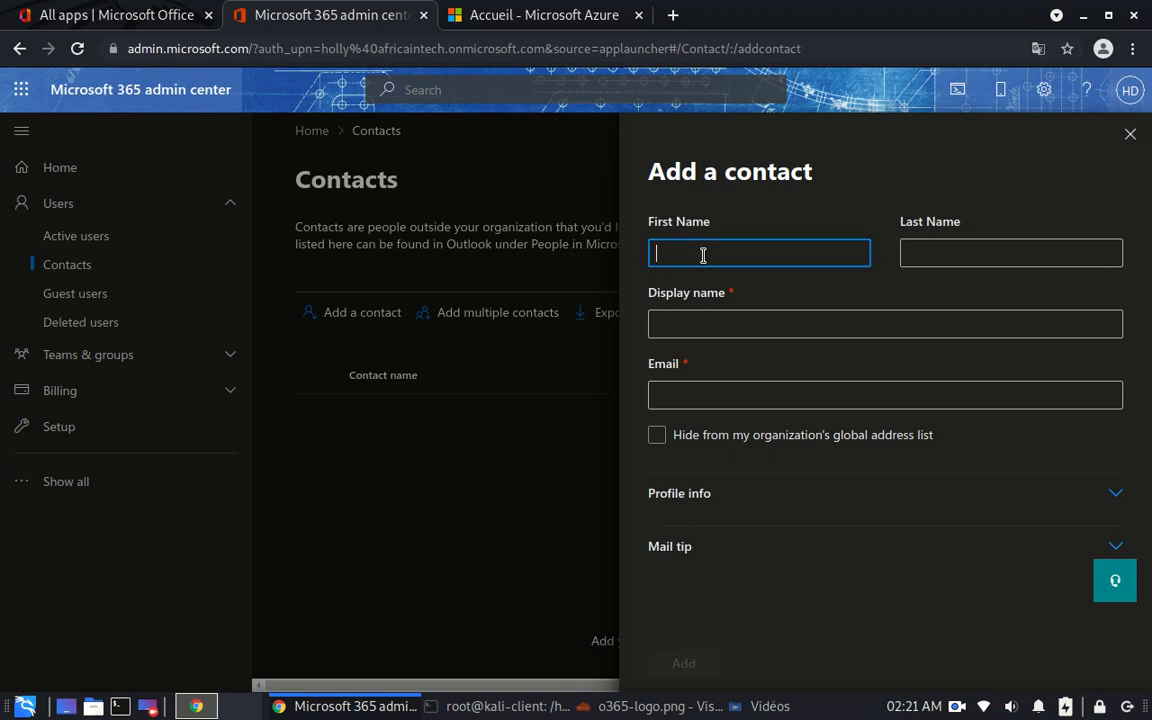
type("John")
left_click(936, 257)
type("Doe")
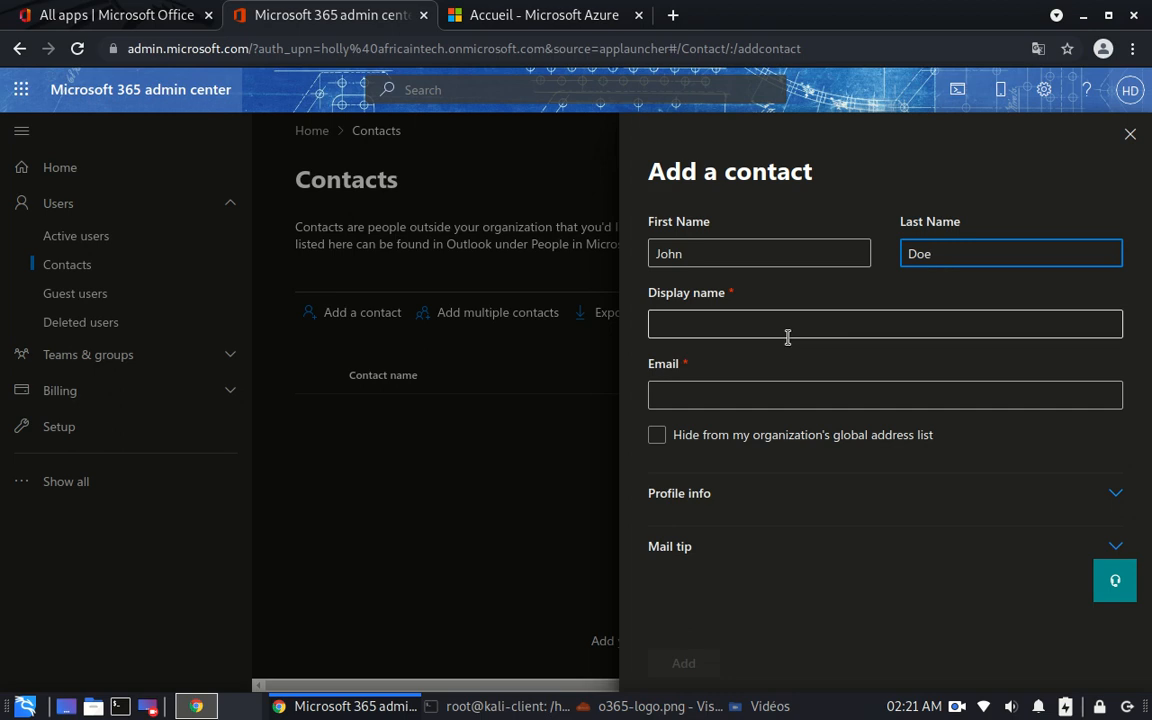
left_click(740, 321)
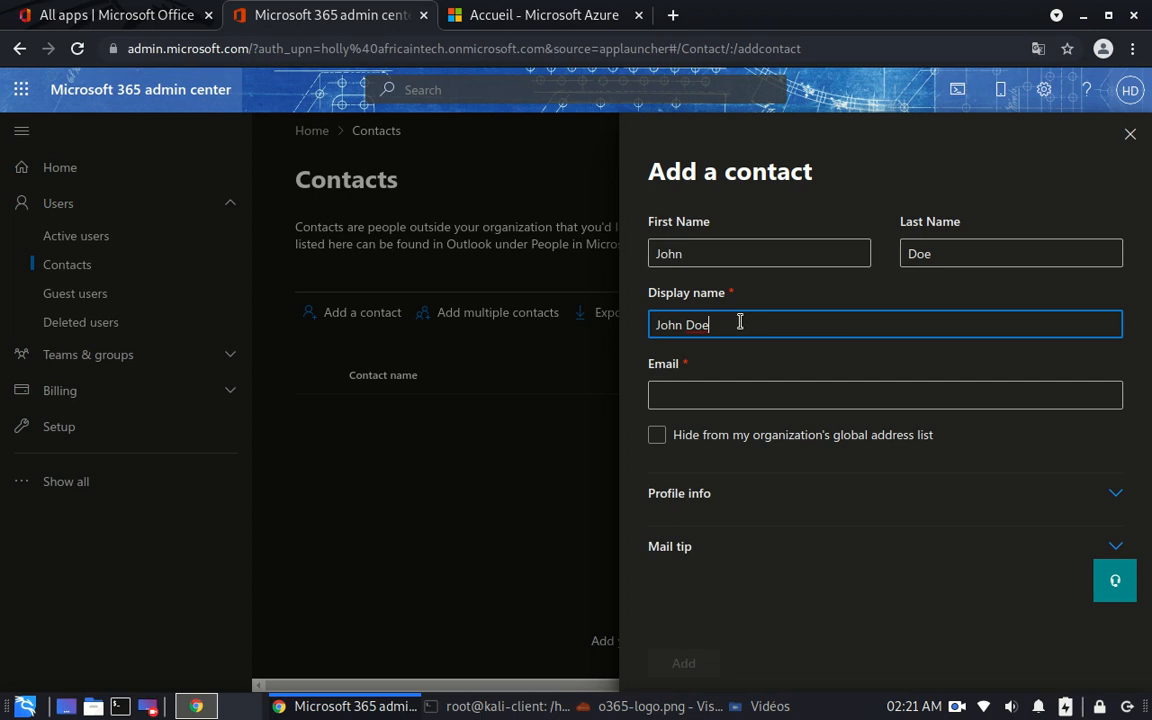
left_click(686, 397)
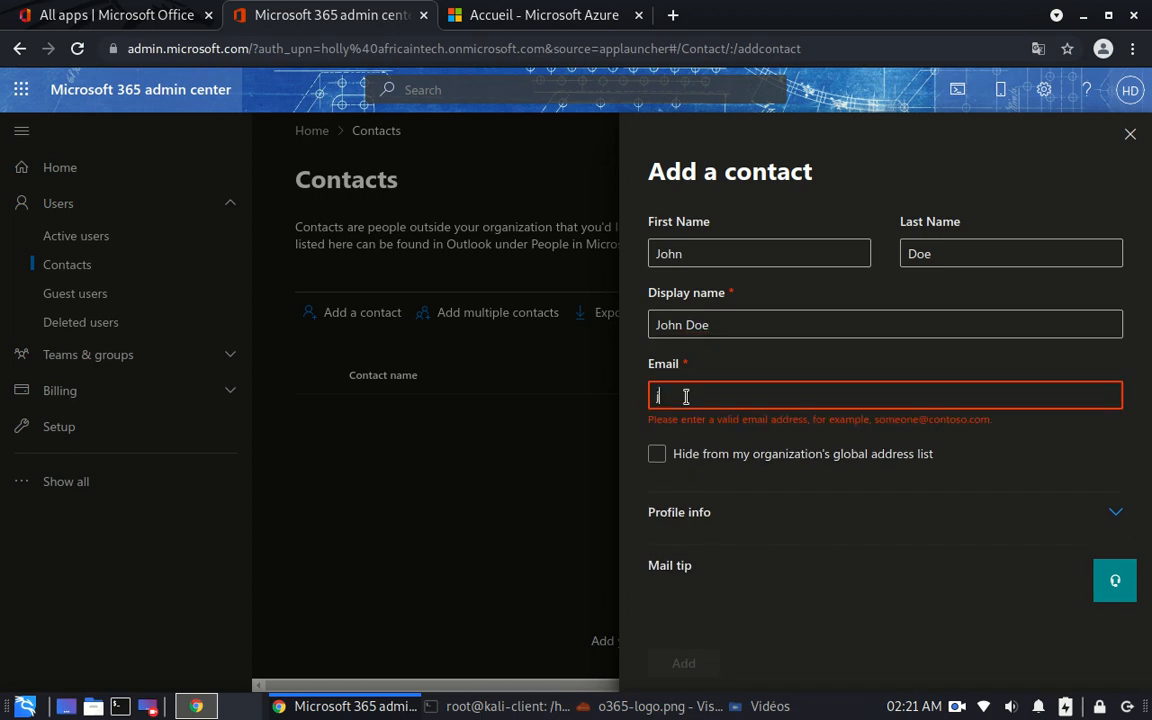
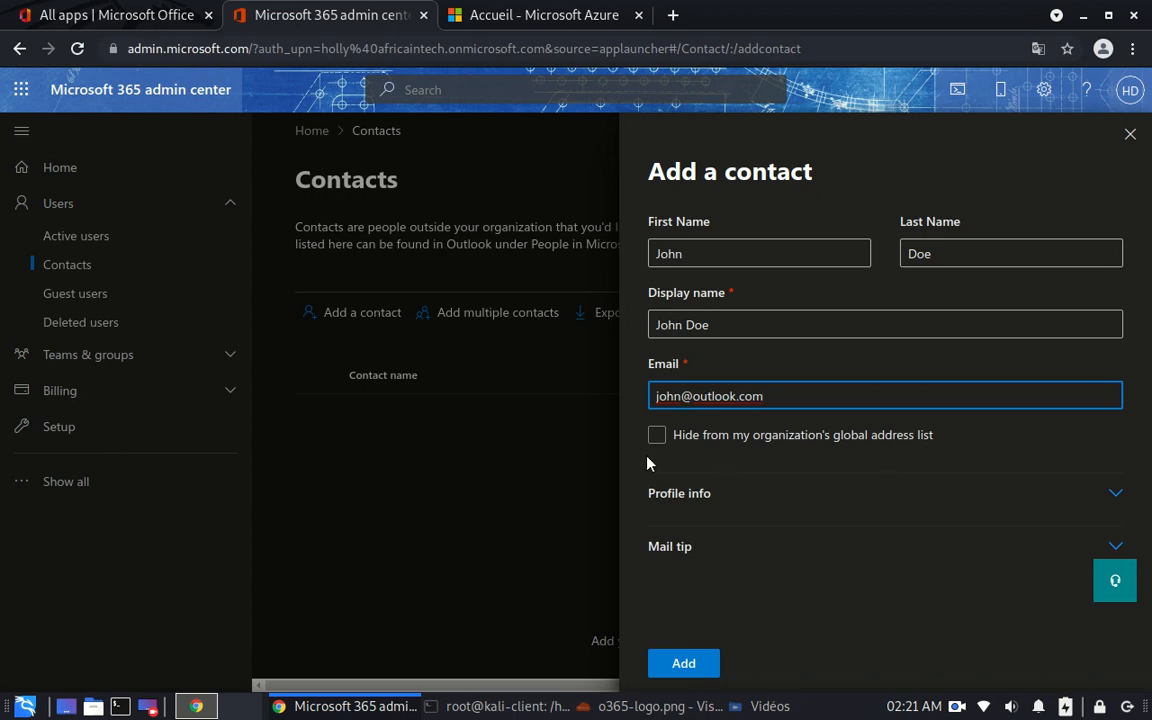
- Keep the contact visible in the global address list and expand the profile info fields
left_click(656, 435)
left_click(887, 420)
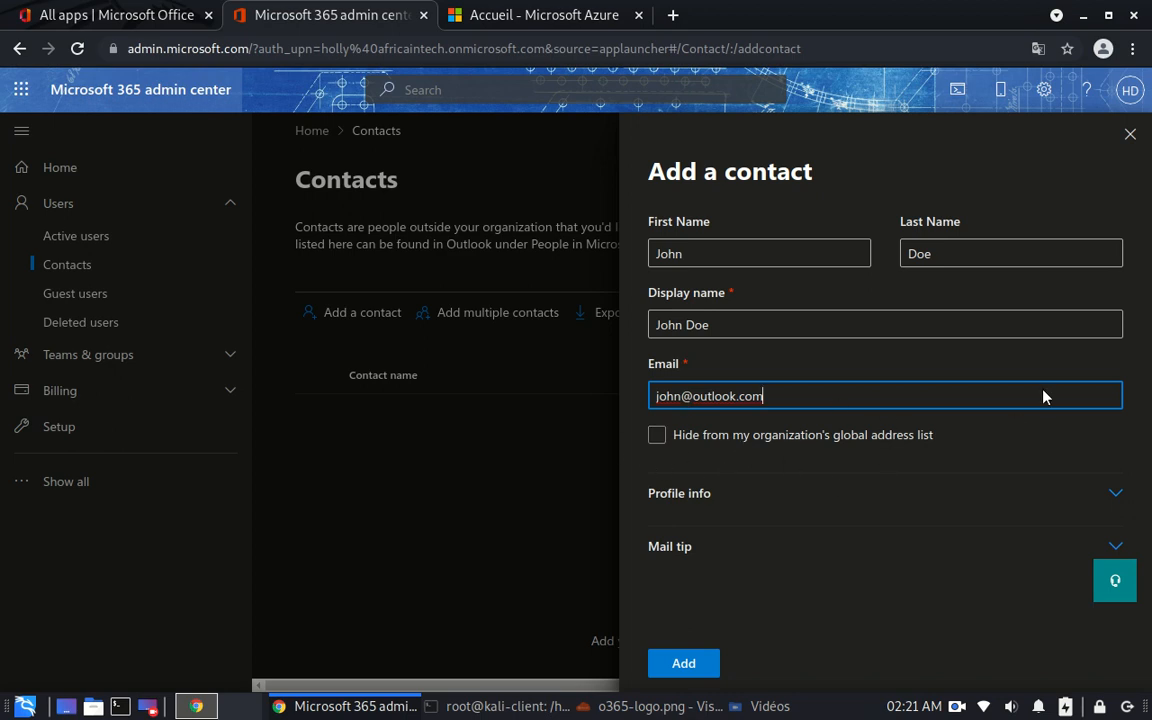
left_click(1116, 498)
left_click(695, 433)
scroll(956, 404, "down", 3)
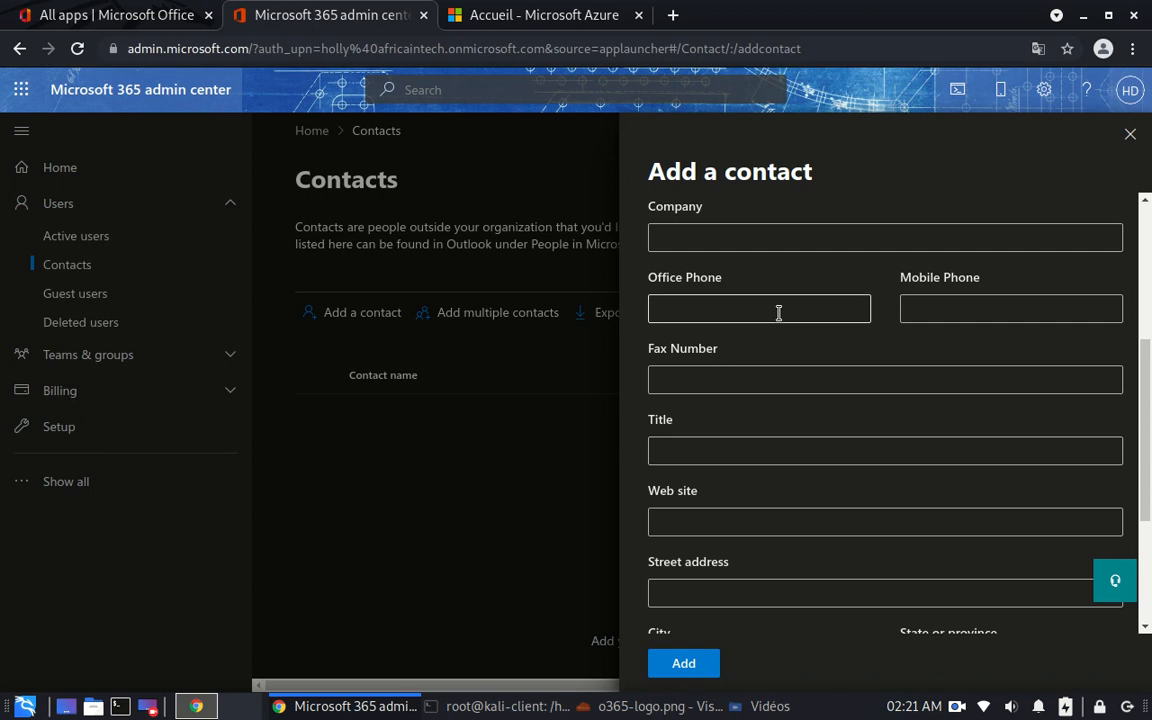
scroll(1048, 226, "up", 2)
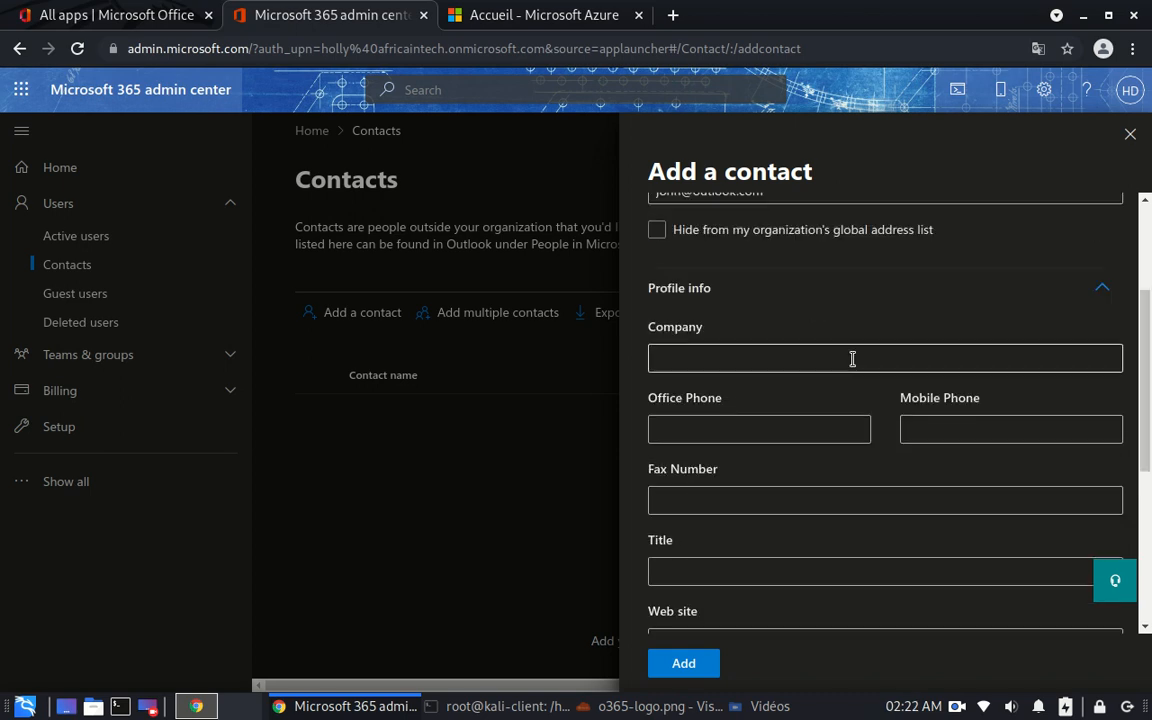
- Enter Velocity as the company and fill in the office phone number
left_click(816, 359)
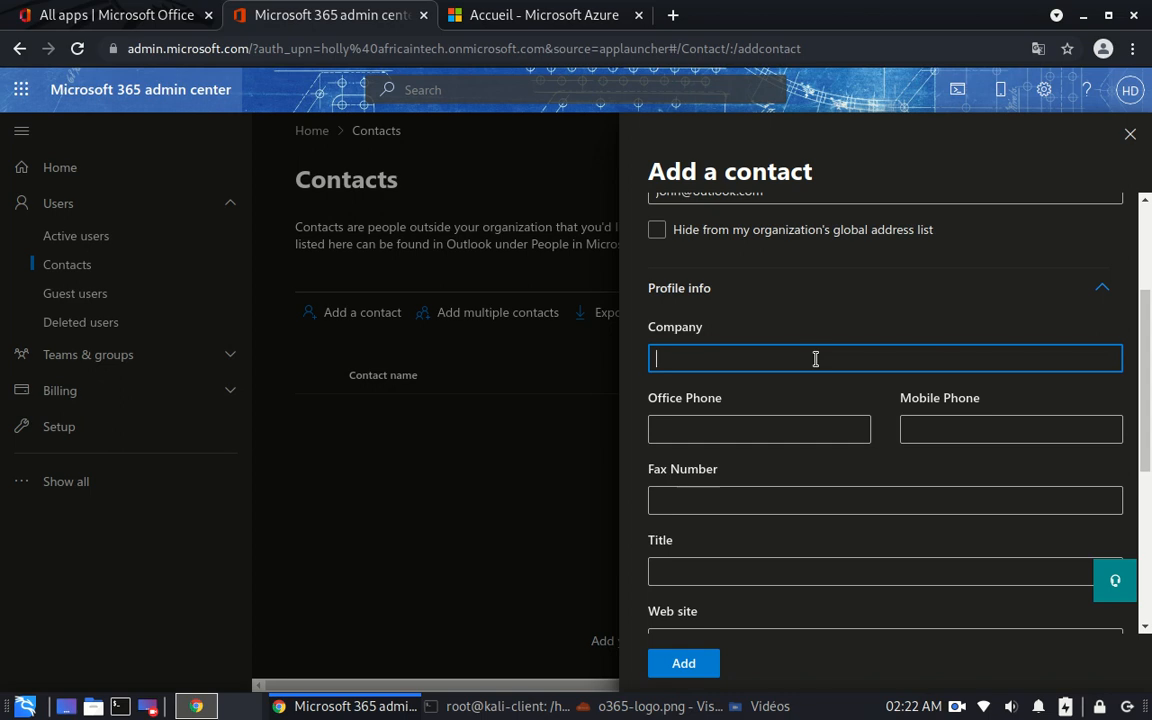
type("Velocity")
left_click(699, 432)
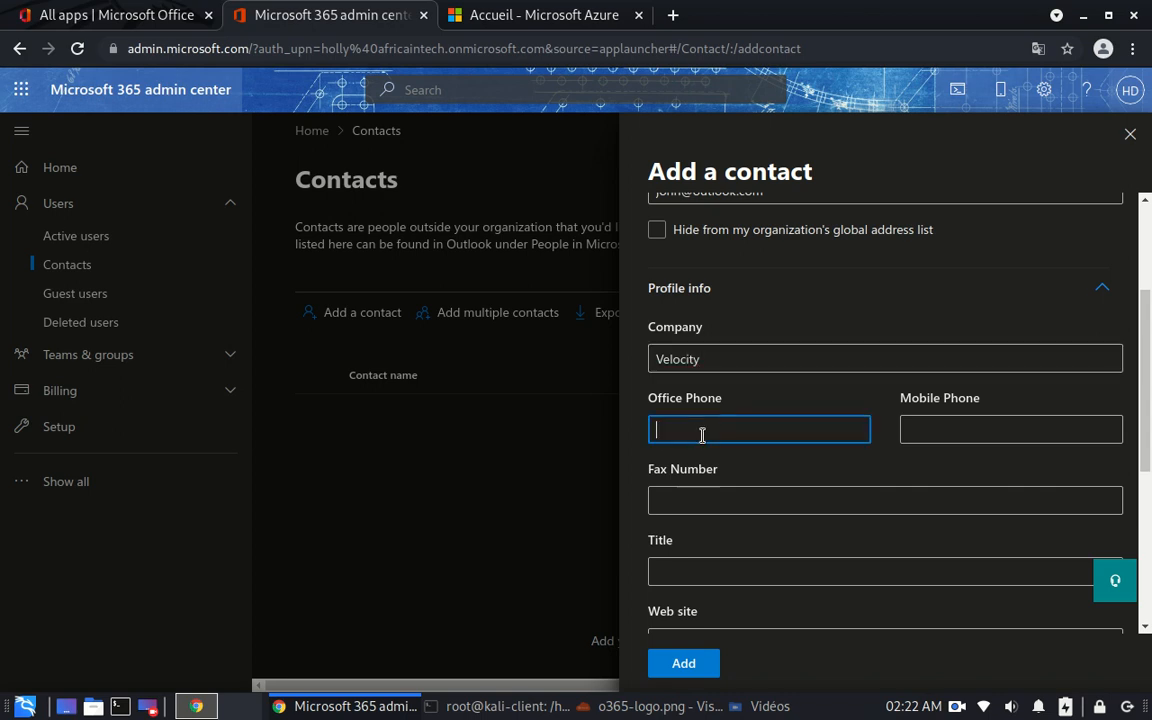
type("0123456789")
left_click(753, 500)
left_click(684, 578)
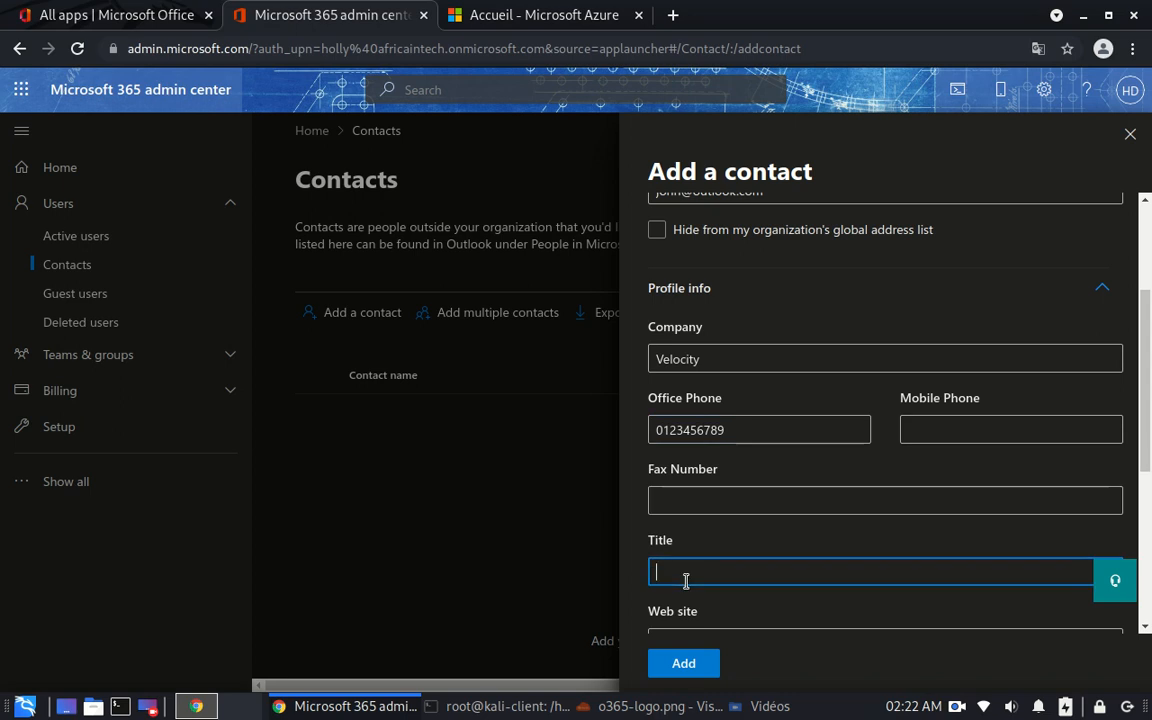
scroll(700, 500, "down", 3)
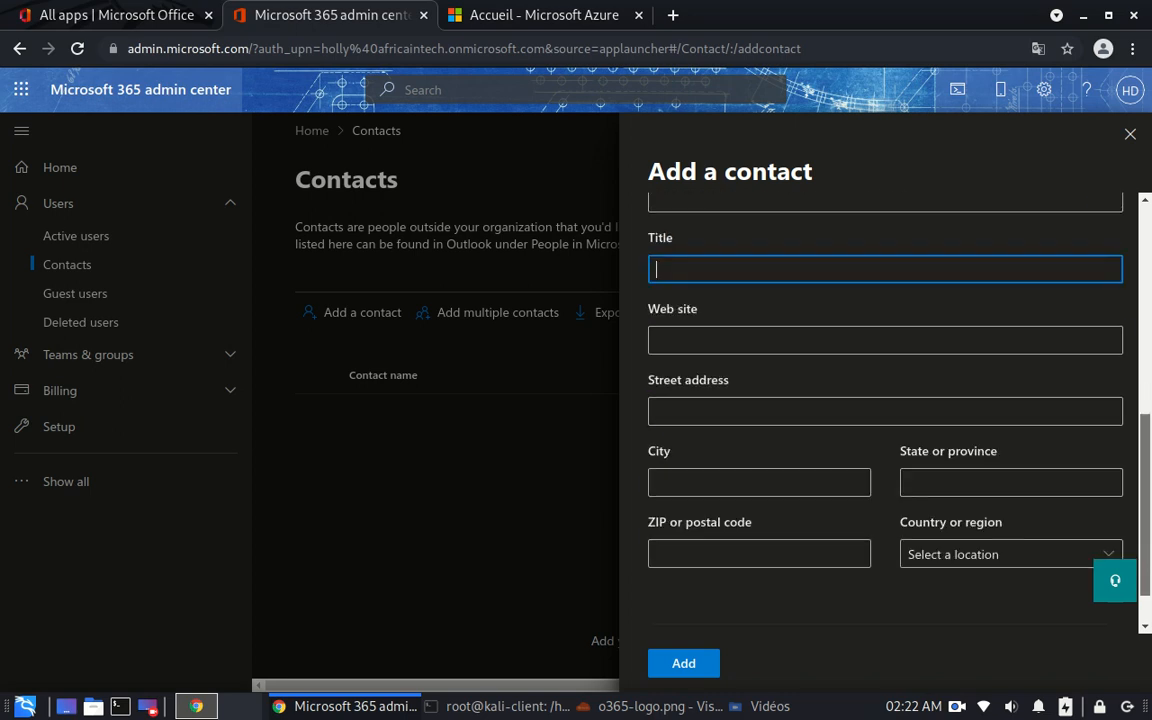
- Enter the contact's web site address, correcting the typos along the way
left_click(727, 343)
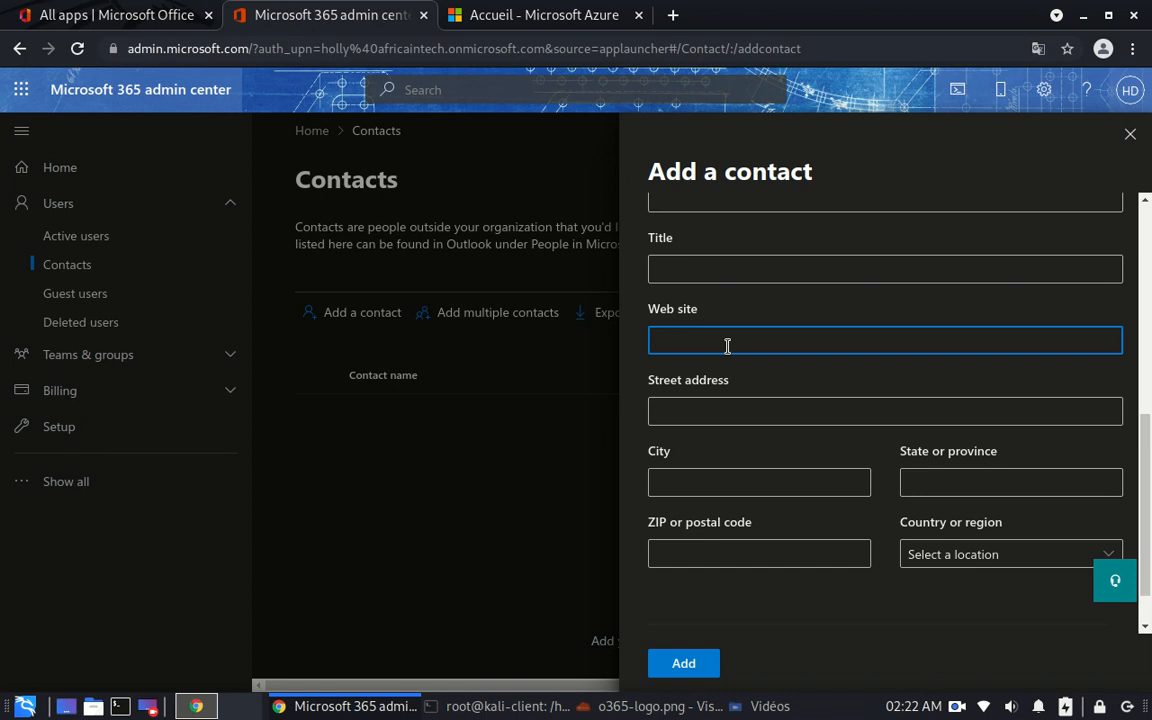
type("https/")
key("BackSpace")
type("://")
key("BackSpace")
key("BackSpace")
key("BackSpace")
type("://")
type("www.t")
type(".c")
type("m")
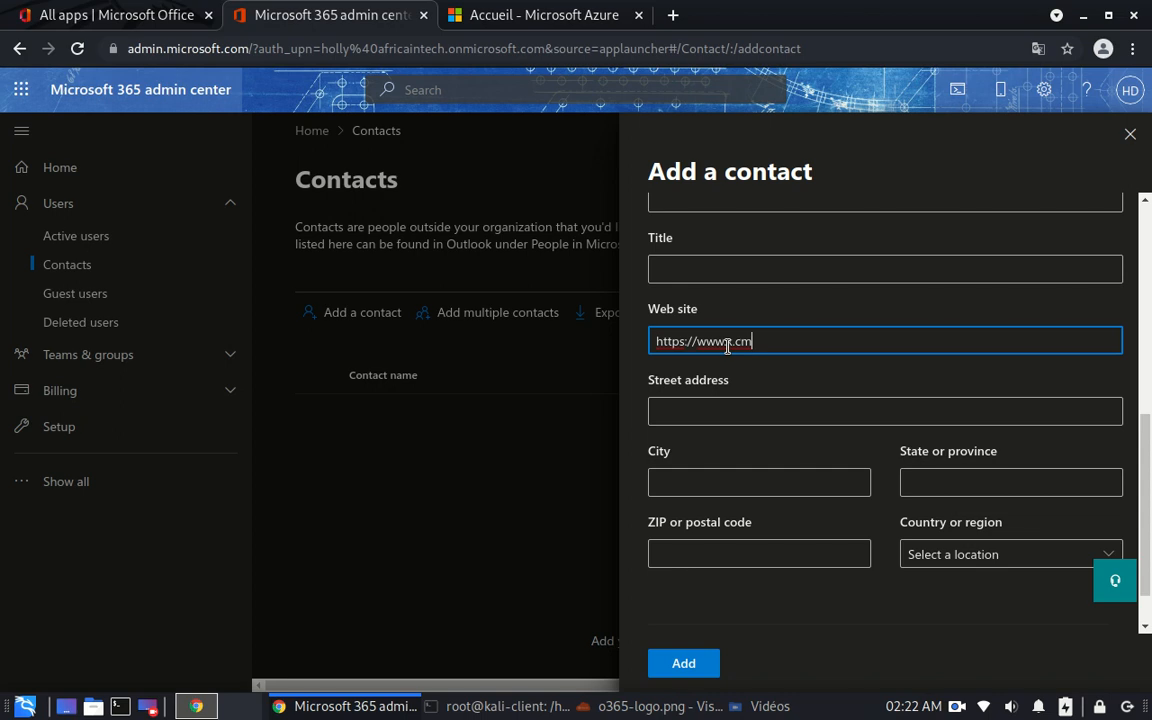
key("Left")
type("o")
- Fill in the street address, city and postal code, and choose Algeria as the country
left_click(761, 404)
type("ncy")
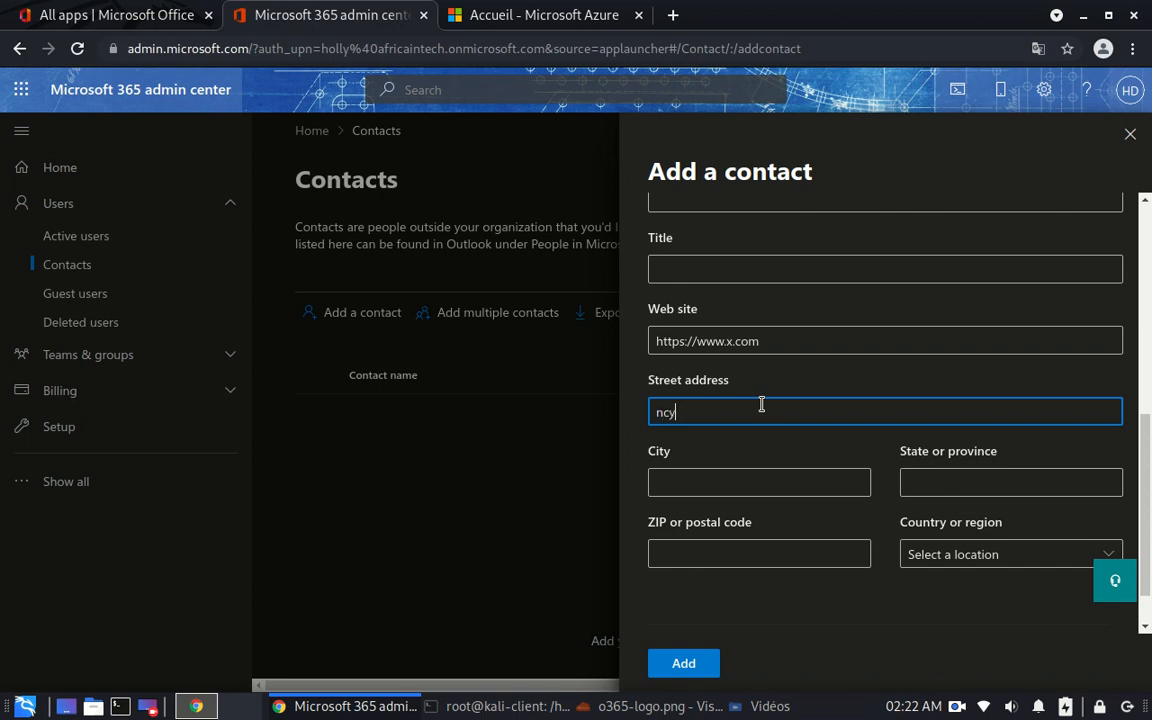
left_click(733, 477)
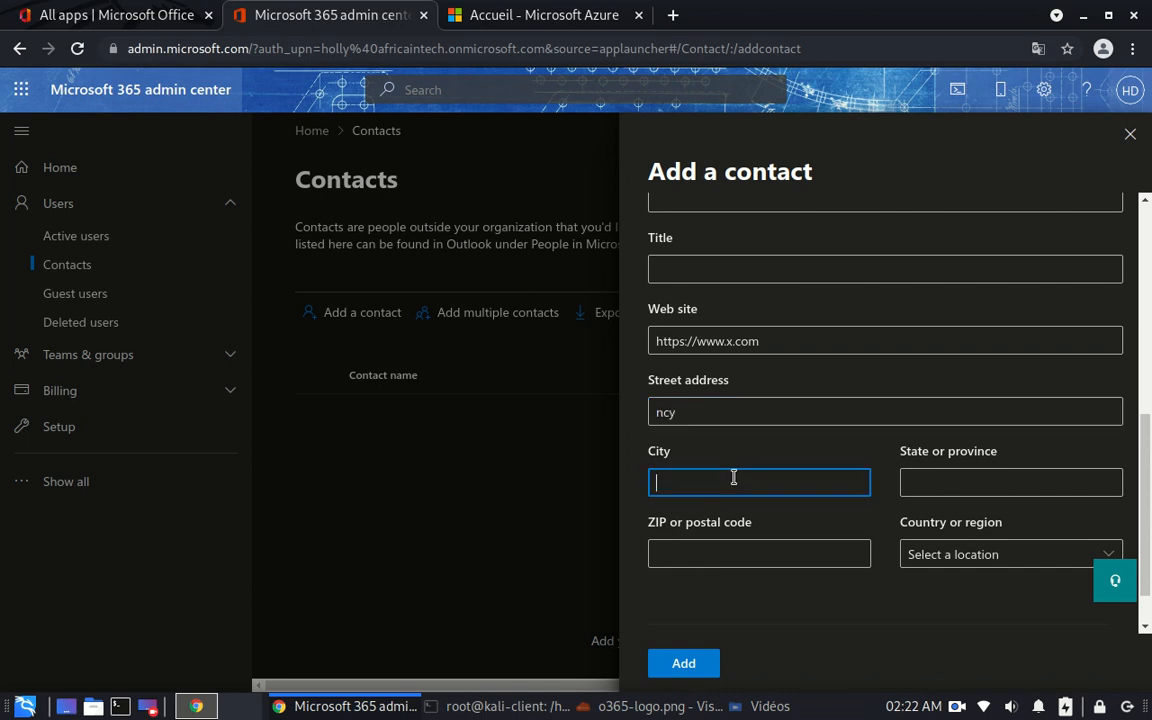
type("ncy")
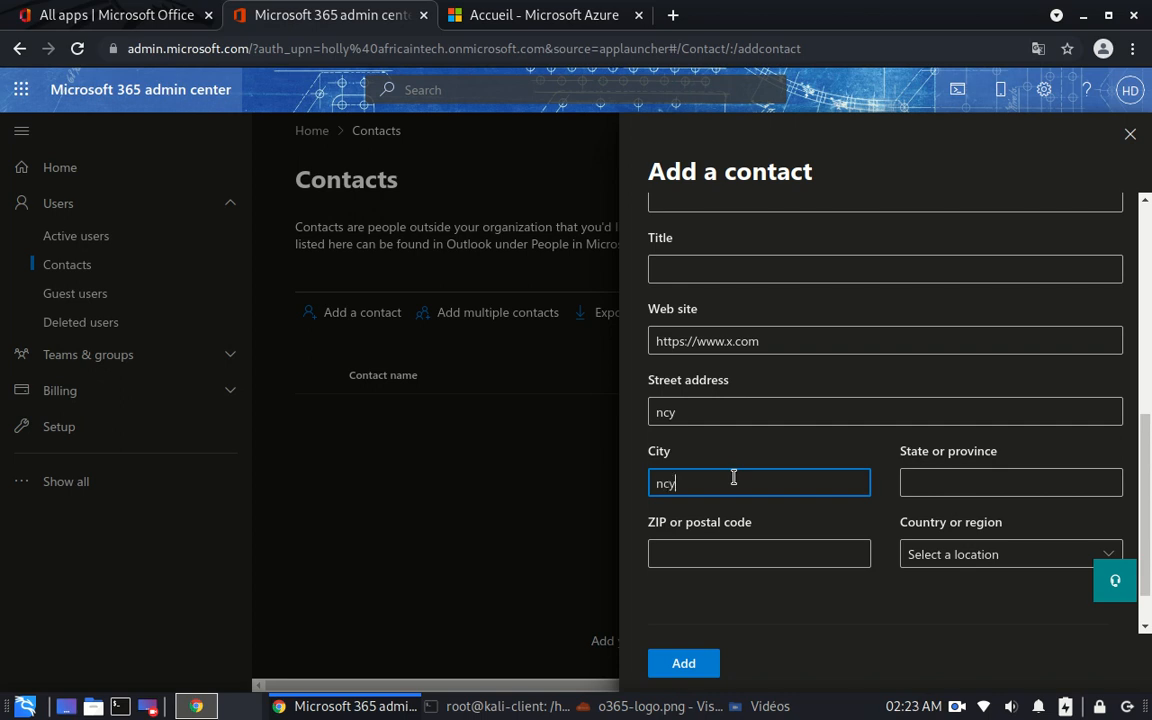
left_click(963, 488)
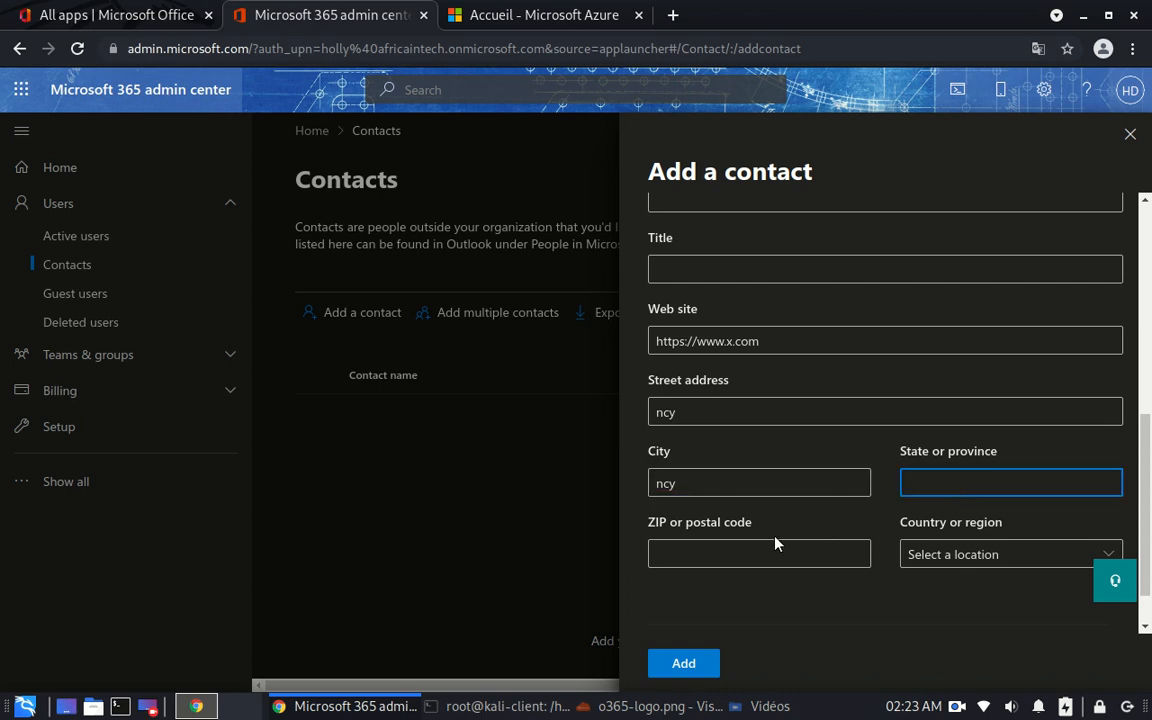
left_click(747, 558)
type("0000")
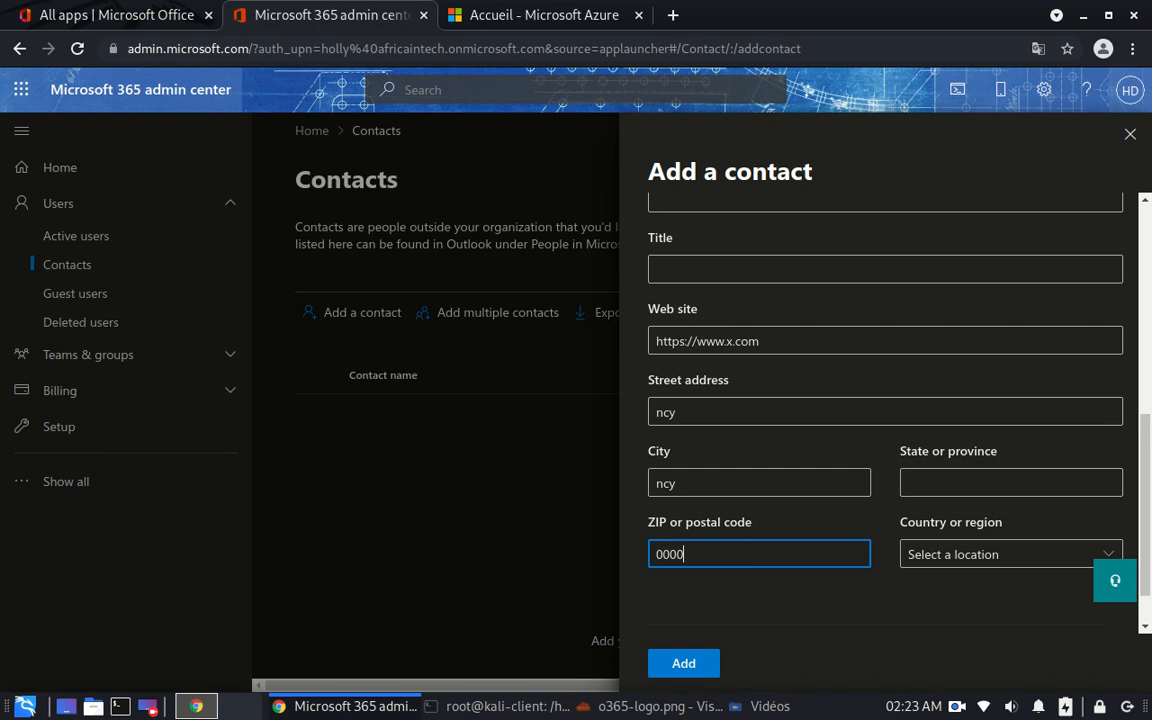
scroll(860, 400, "down", 1)
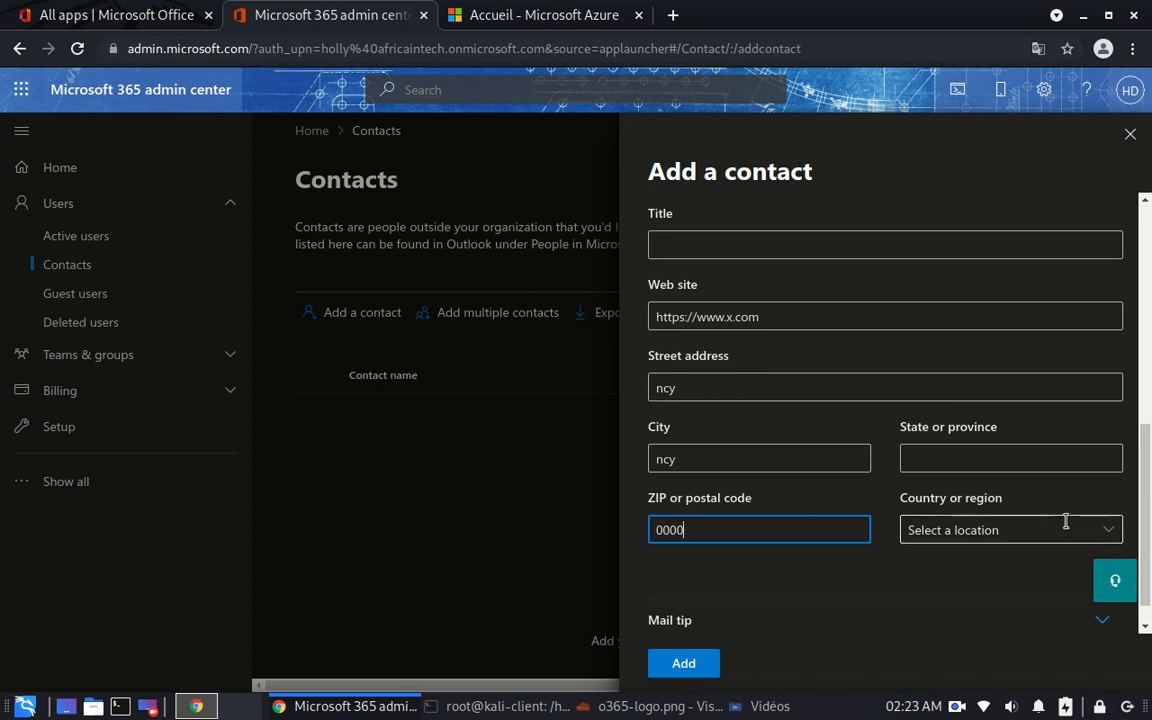
left_click(1111, 533)
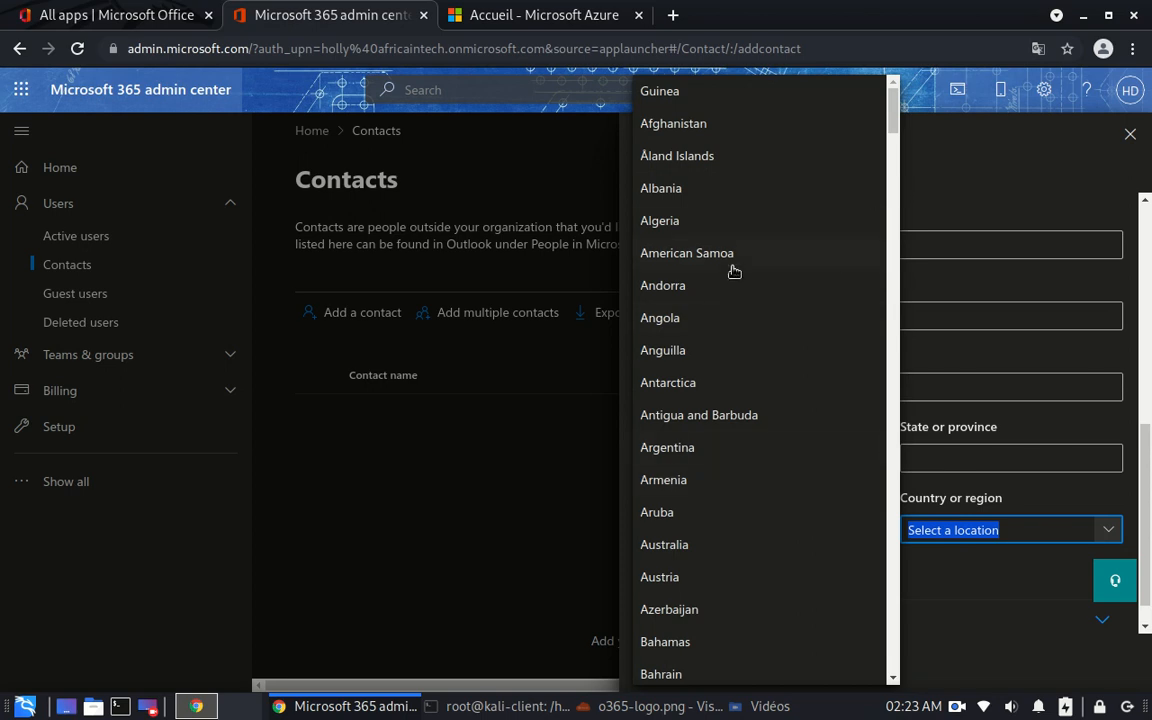
left_click(659, 222)
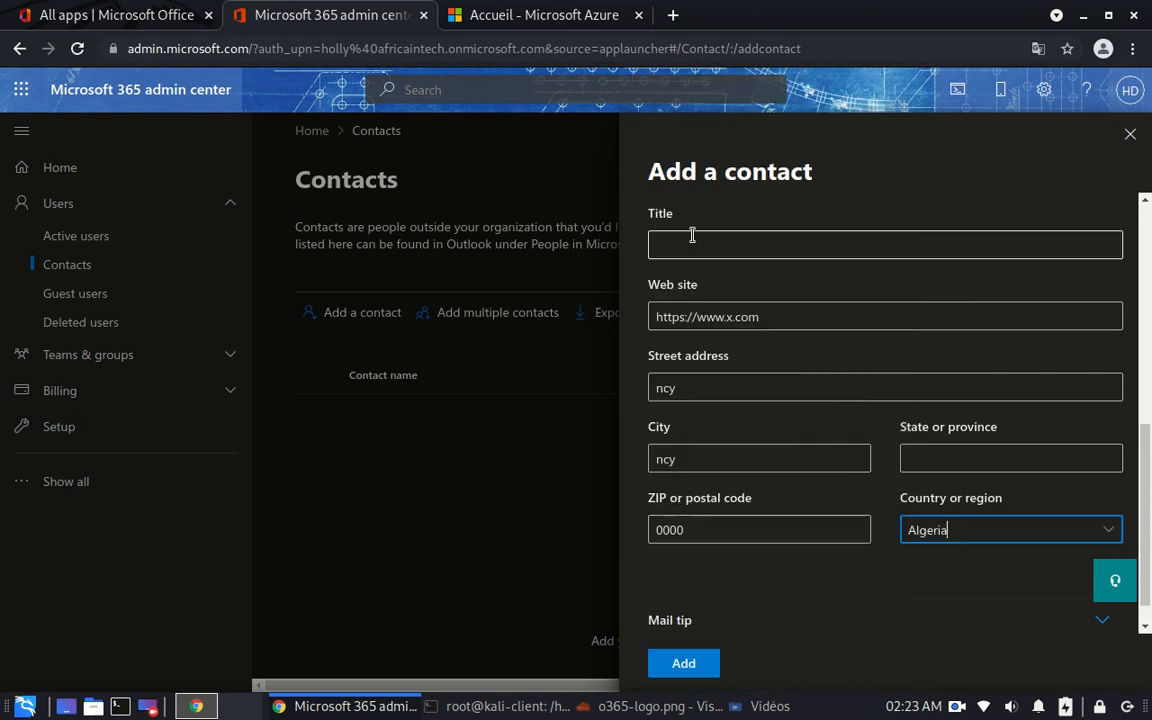
left_click_drag(1145, 537, 1145, 560)
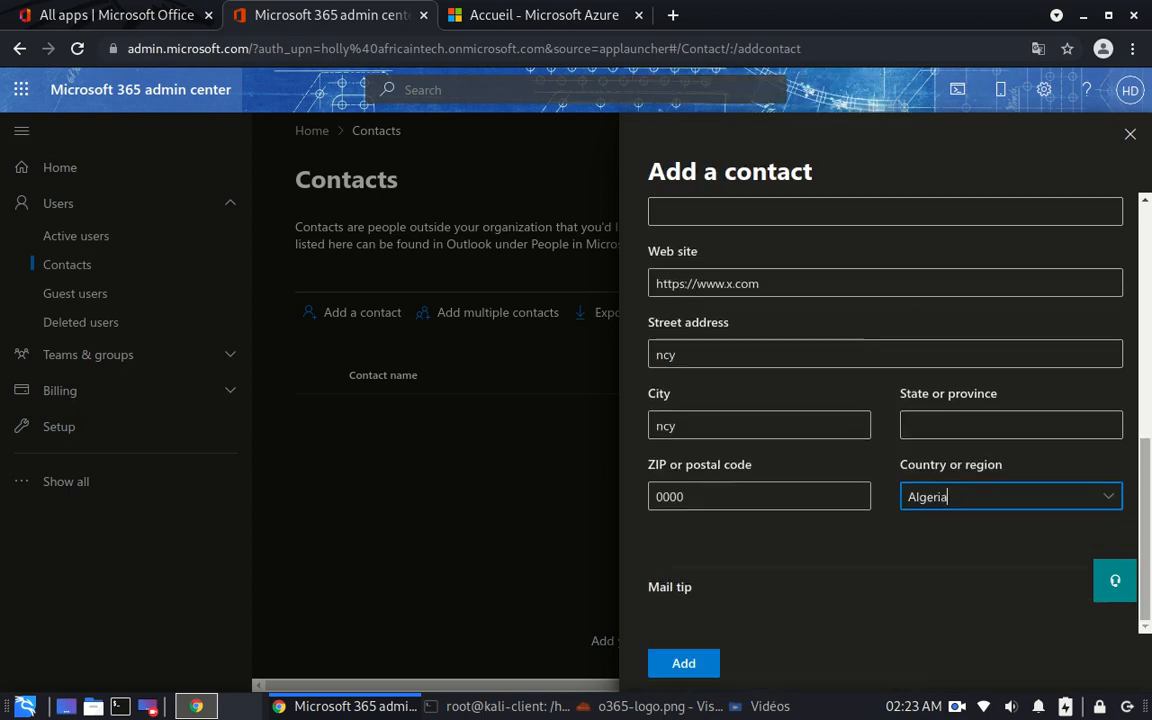
- Add the contact and close the Contact added confirmation panel
left_click(686, 664)
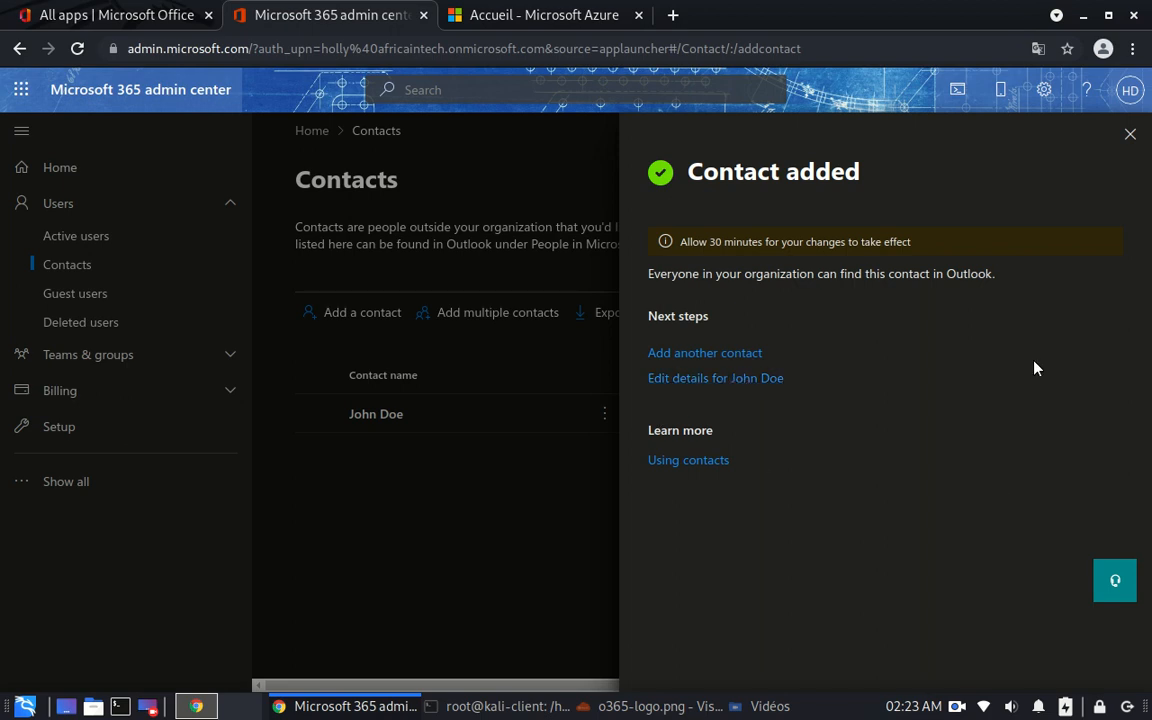
left_click(1129, 138)
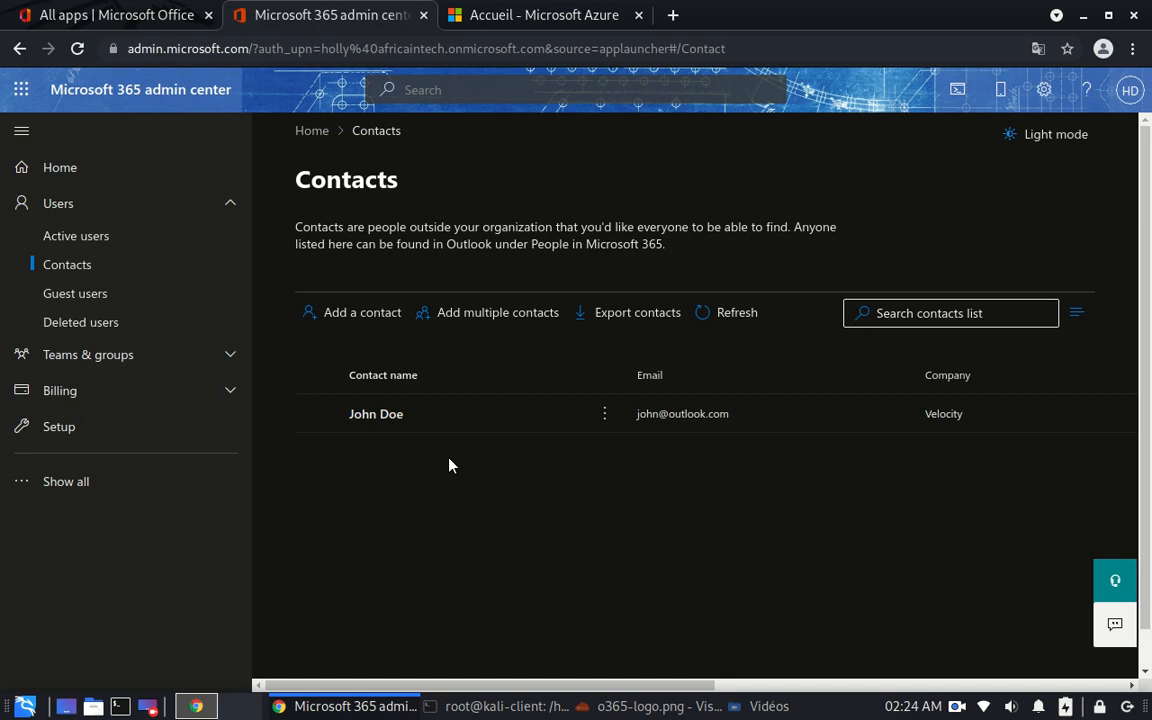
- Open Add multiple contacts, view the CSV upload area, and cancel the file chooser without picking a file
left_click(472, 328)
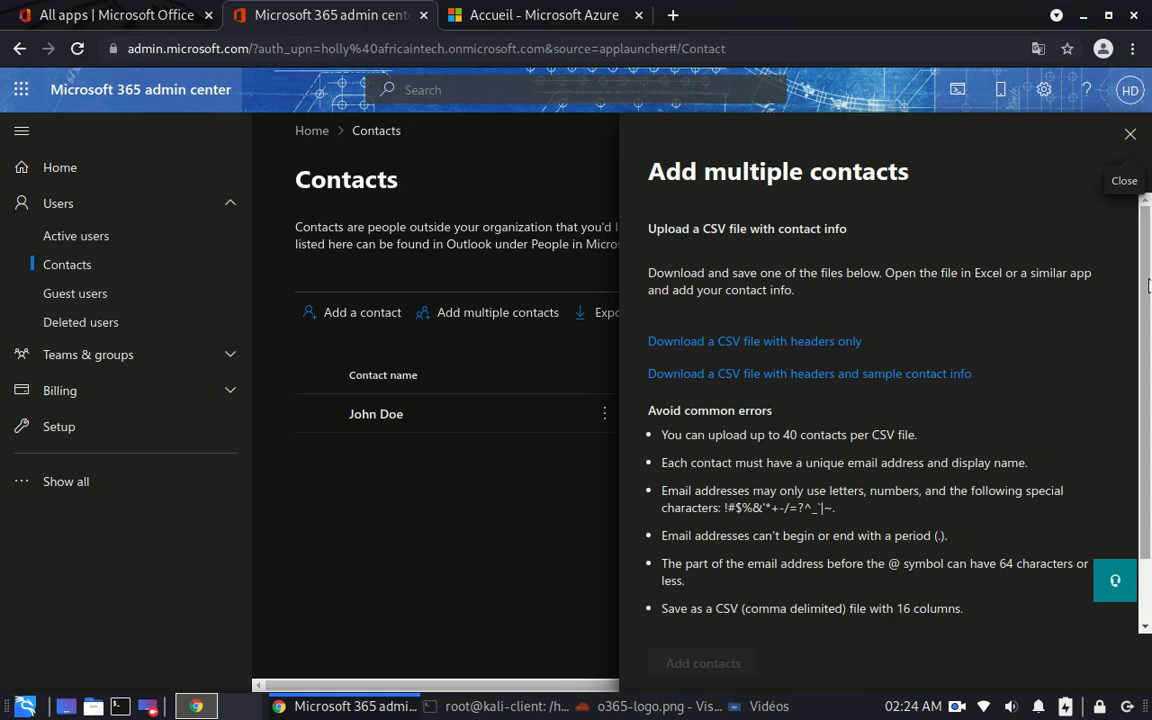
scroll(1148, 287, "down", 1)
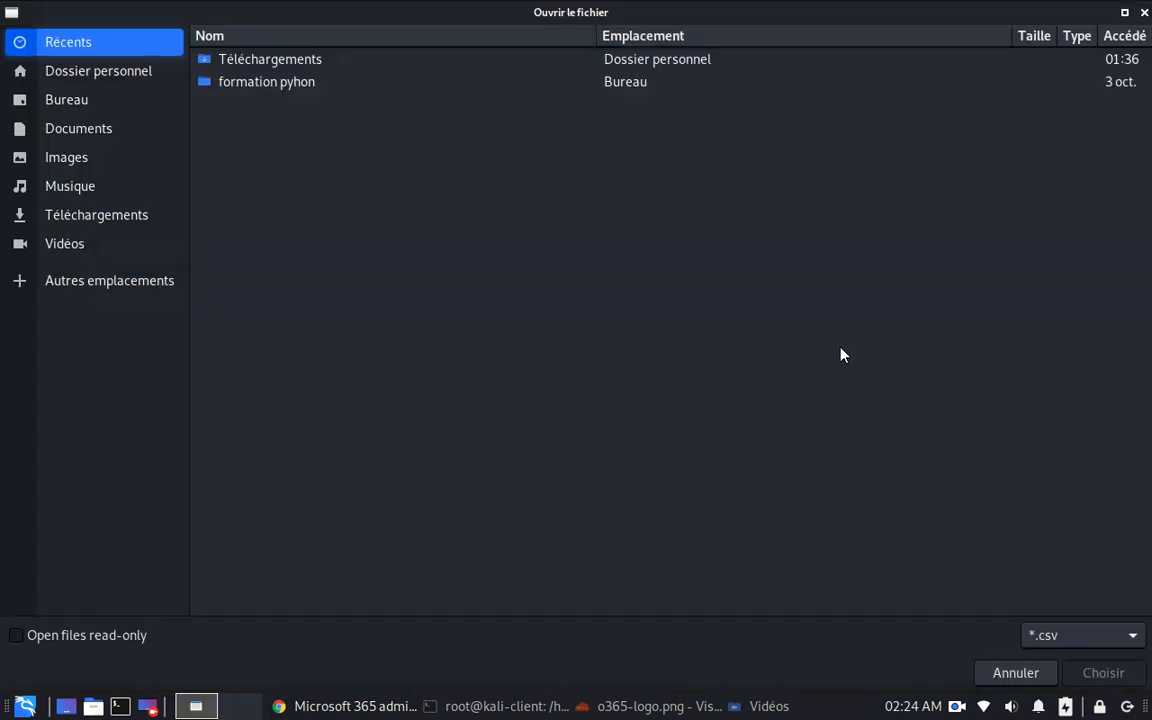
left_click(1019, 678)
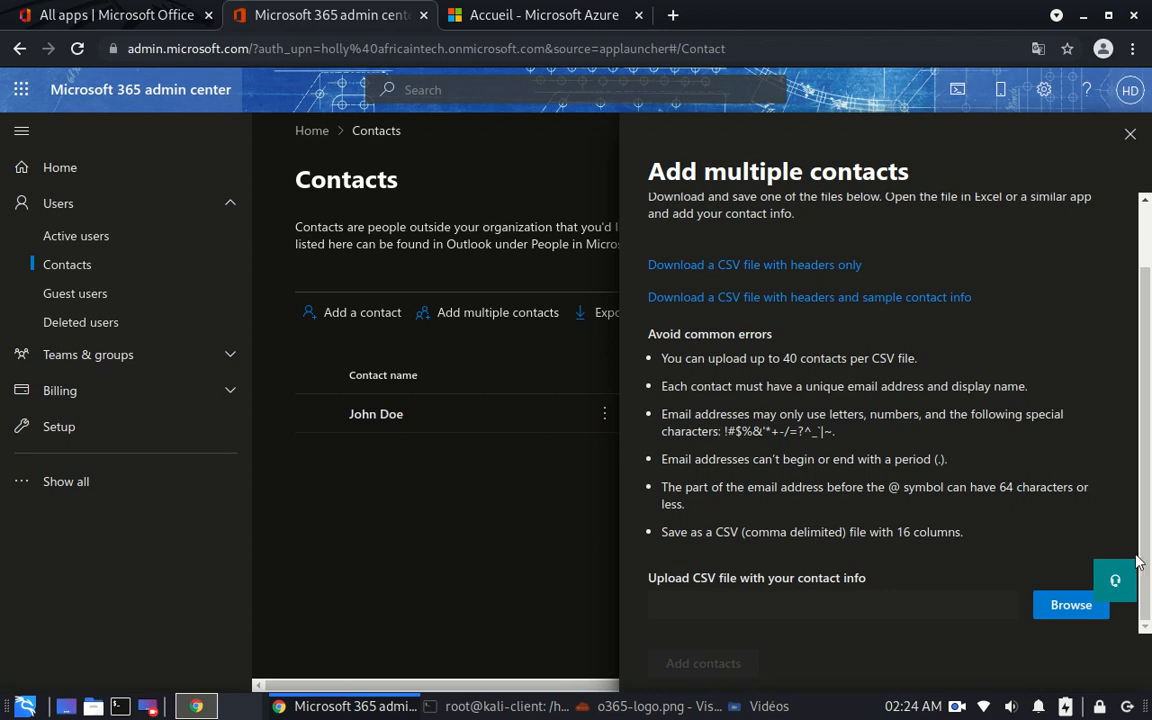
- Close the Add multiple contacts panel to return to the Contacts list
left_click(1128, 136)
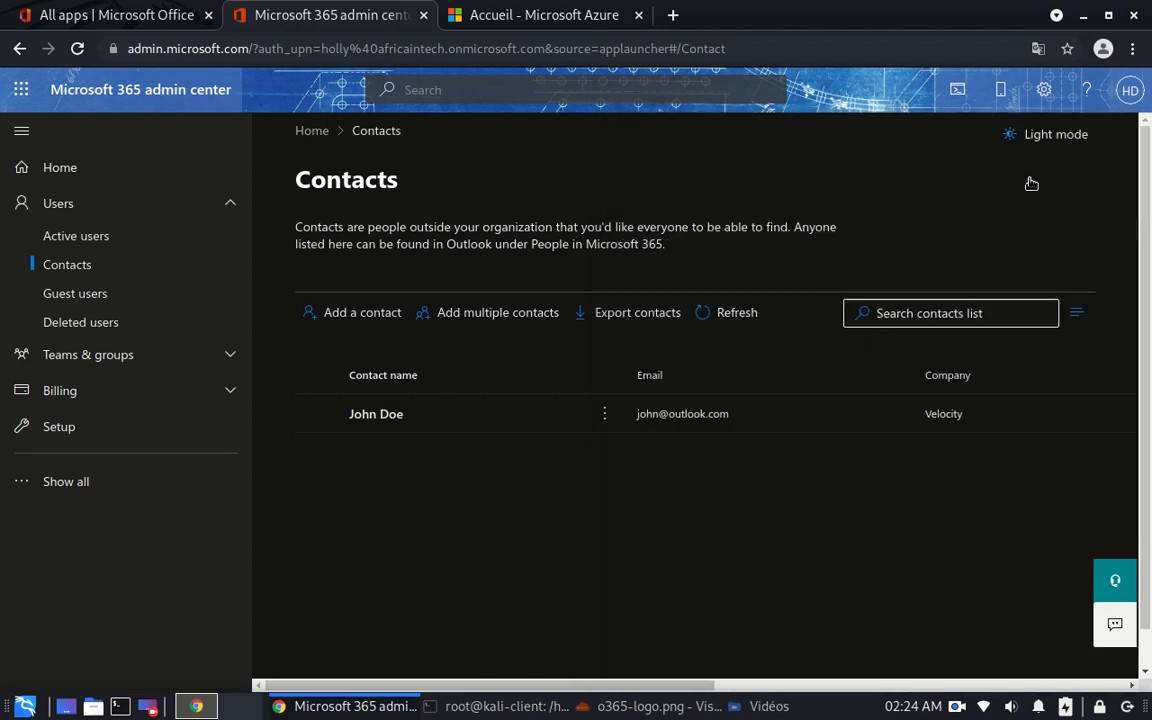